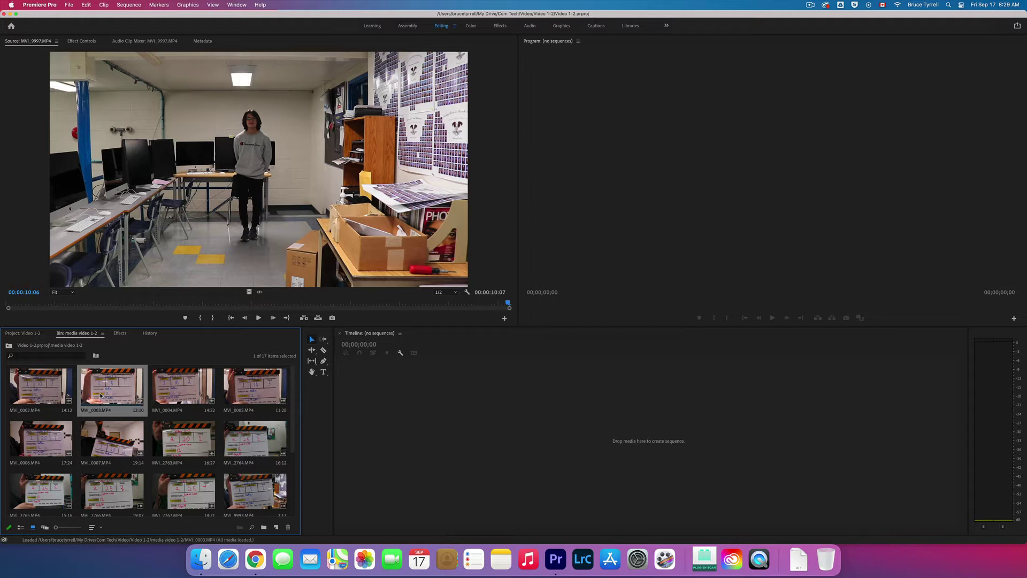
Maximize the media bin, enlarge the clip thumbnails until the slates are readable, and open MVI_9997.MP4 in the Source Monitor
{"action": "key", "text": "grave"}
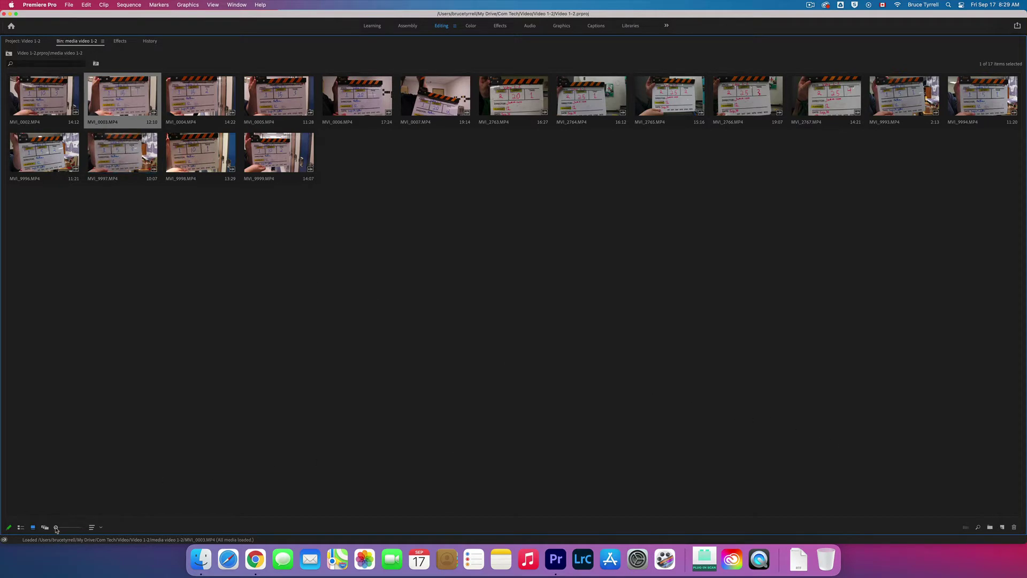
{"action": "left_click_drag", "start_coordinate": [56, 528], "coordinate": [71, 529]}
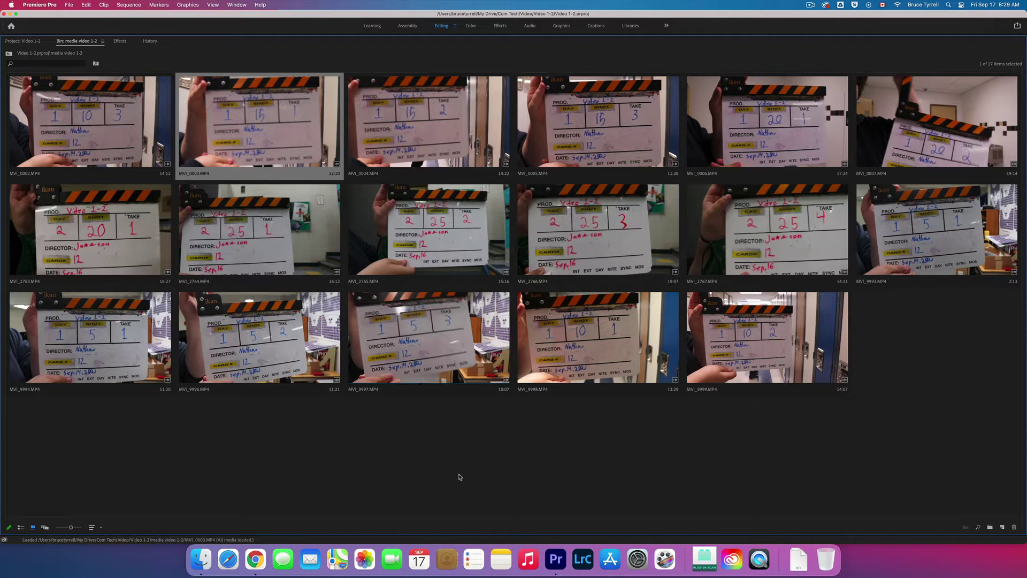
{"action": "double_click", "coordinate": [431, 354]}
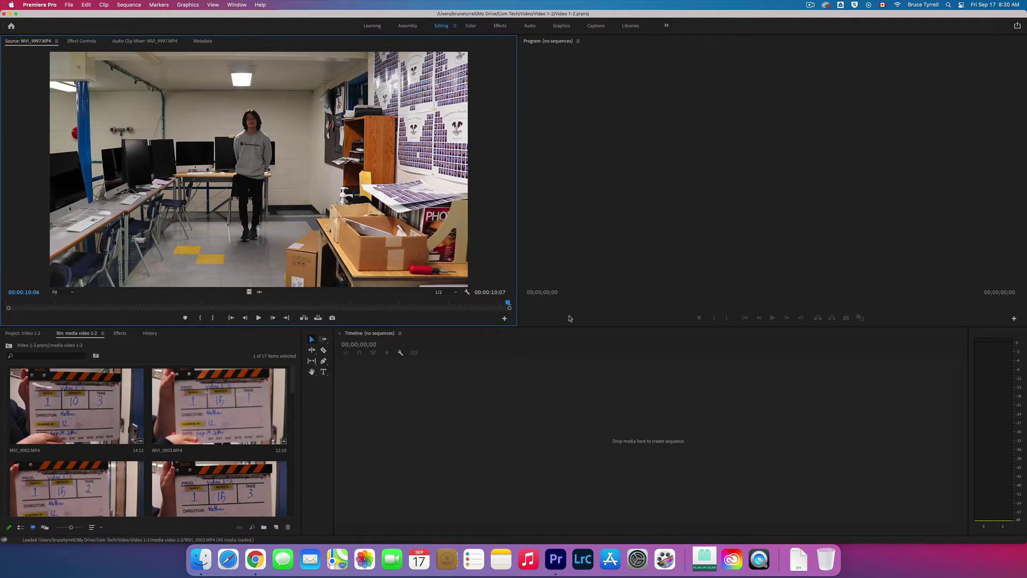
Play through MVI_9997.MP4, shot 5 take 3, from the slate to the end of the action
{"action": "key", "text": "space"}
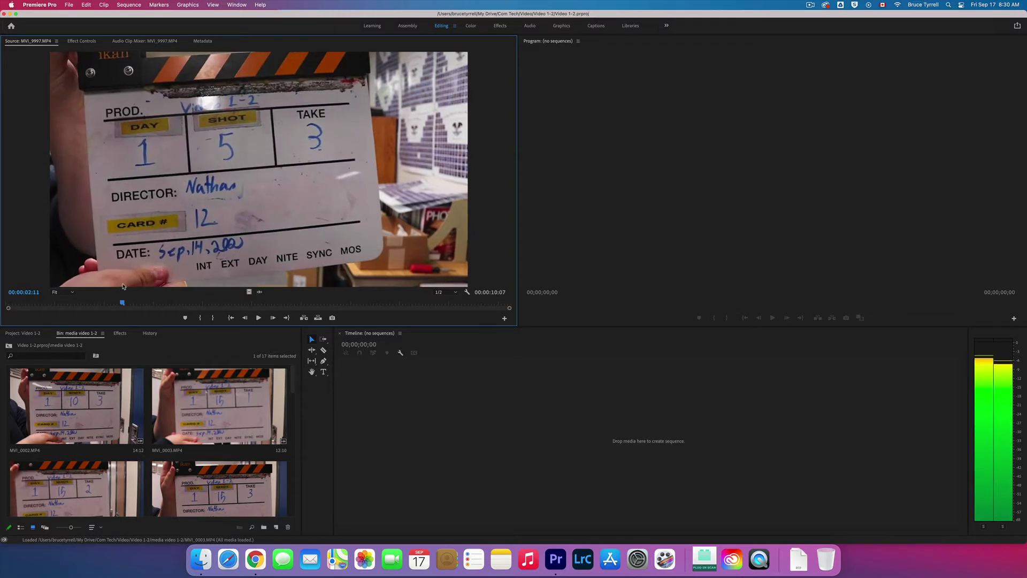
{"action": "left_click_drag", "start_coordinate": [182, 303], "coordinate": [205, 303]}
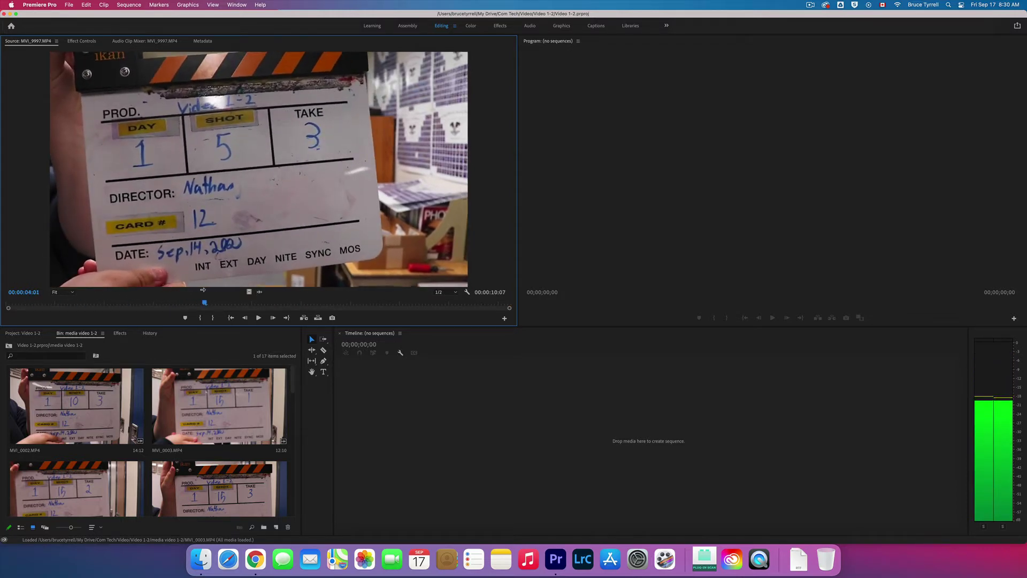
{"action": "key", "text": "space"}
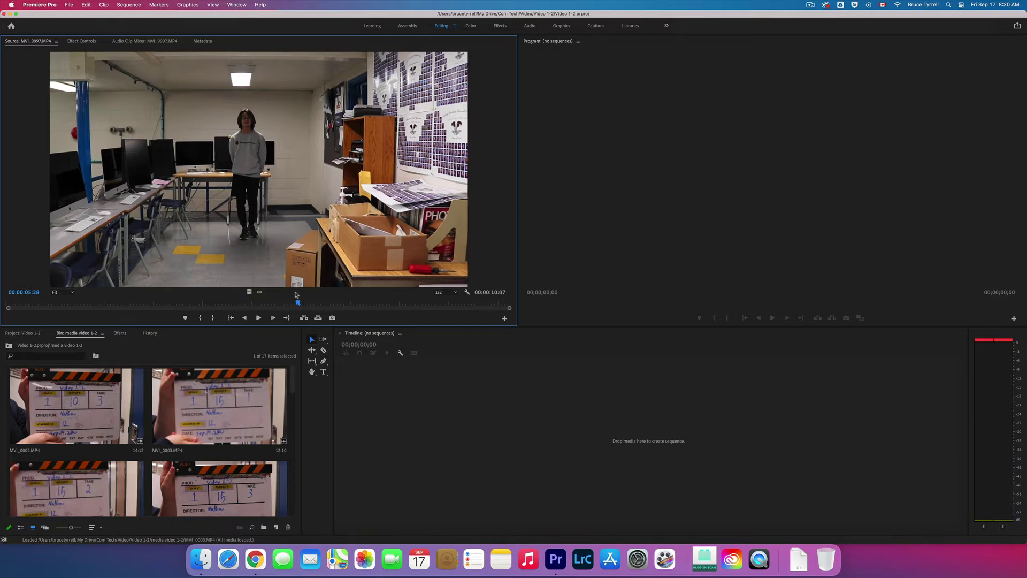
{"action": "key", "text": "space"}
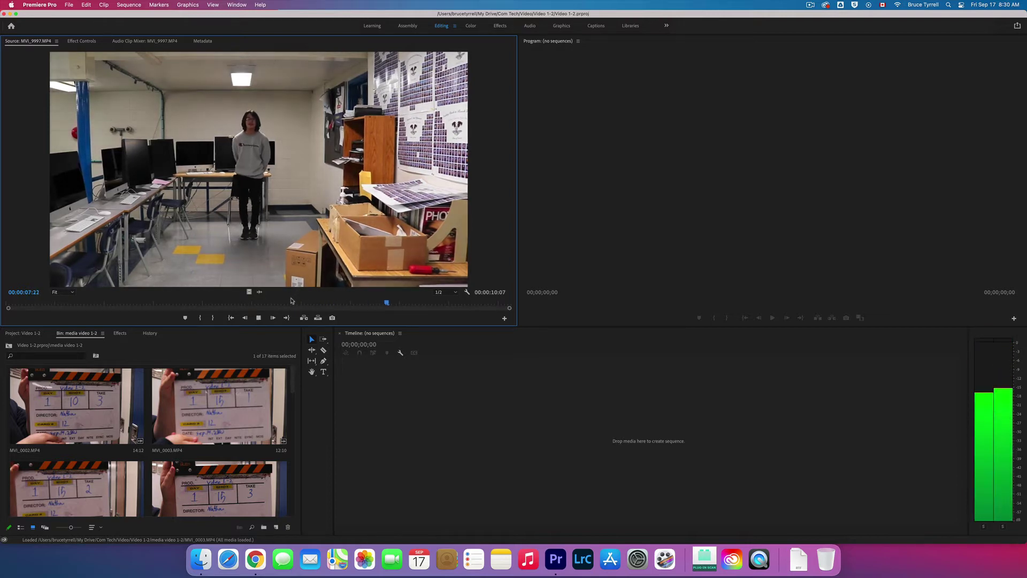
{"action": "key", "text": "space"}
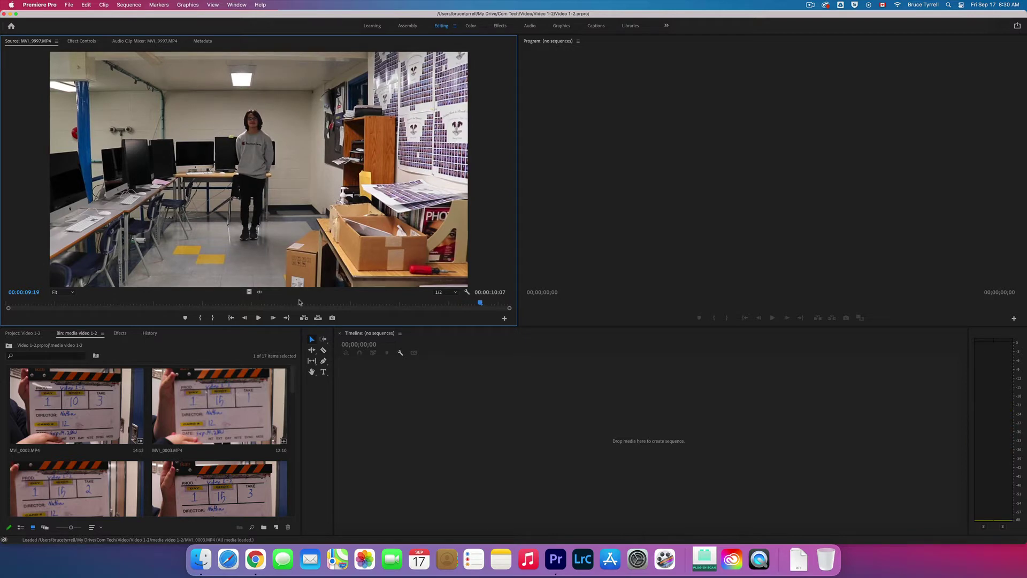
Open MVI_9996.MP4, shot 5 take 2, from the media bin and review the action after the slate
{"action": "left_click", "coordinate": [236, 415]}
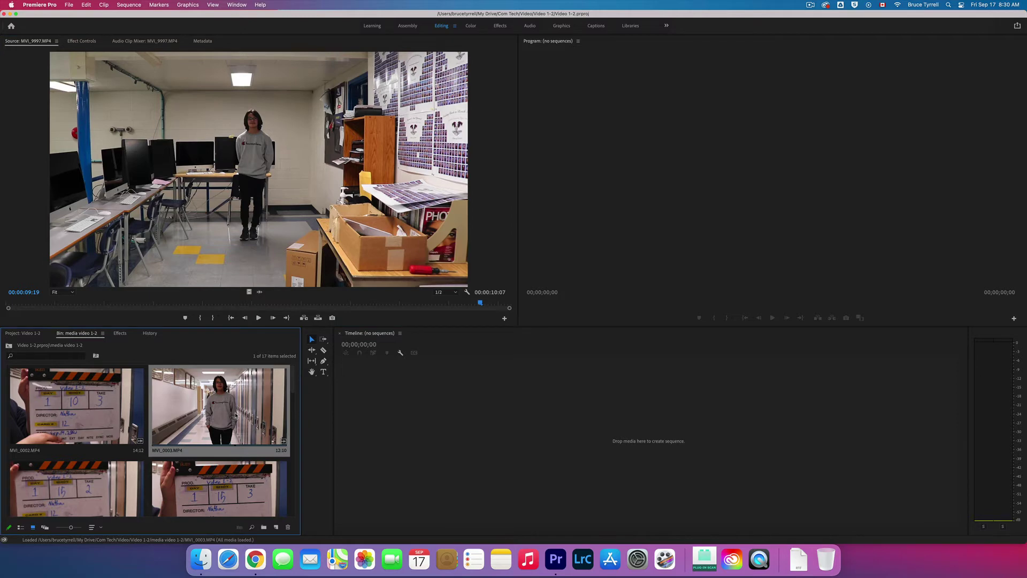
{"action": "key", "text": "grave"}
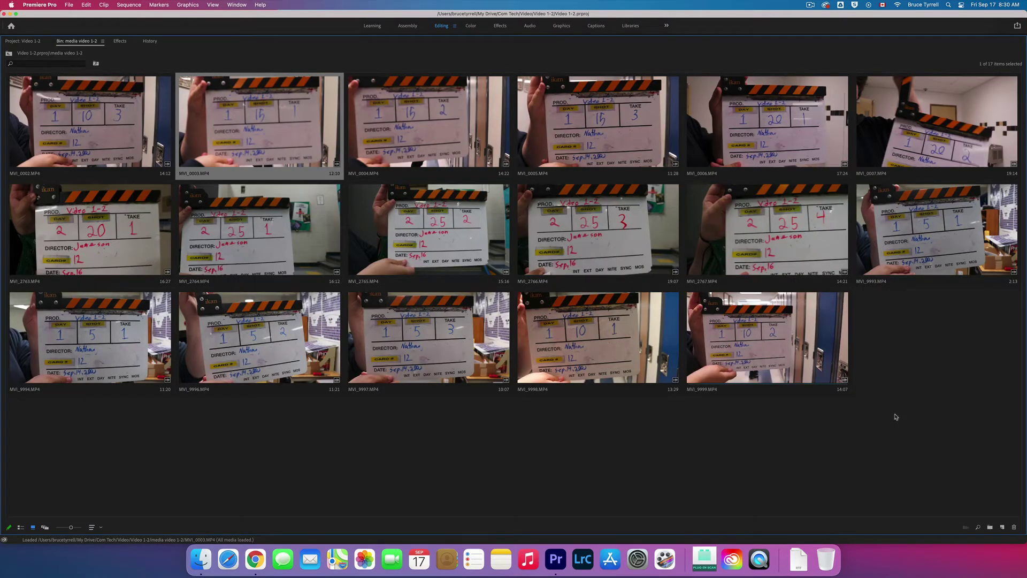
{"action": "double_click", "coordinate": [300, 350]}
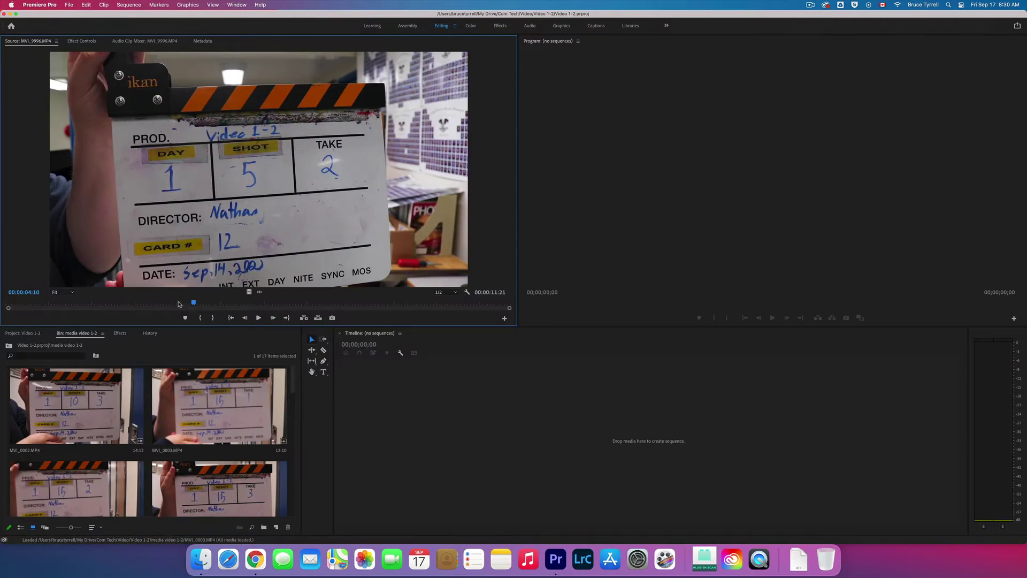
{"action": "key", "text": "space"}
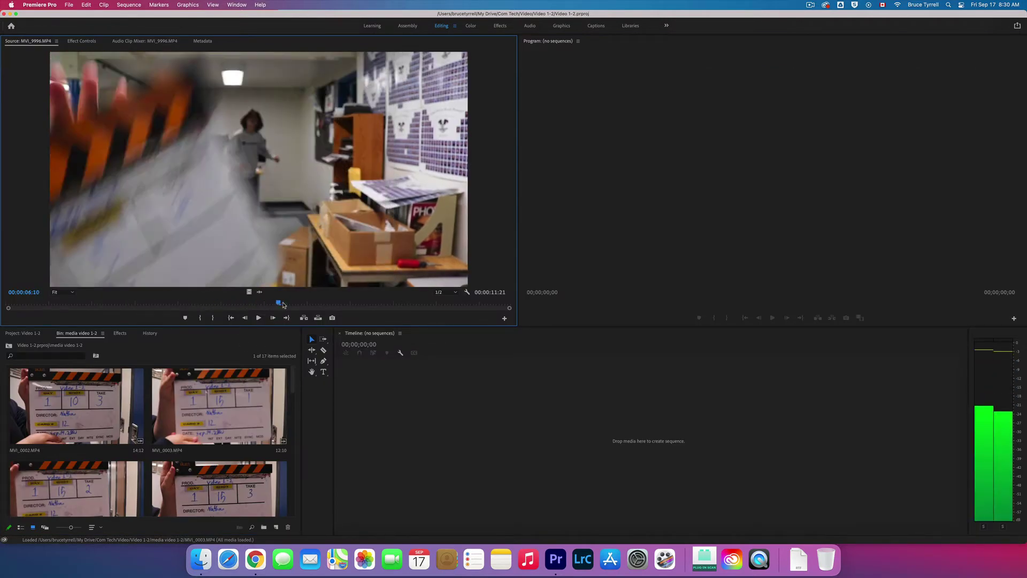
{"action": "left_click_drag", "start_coordinate": [284, 305], "coordinate": [303, 305]}
{"action": "key", "text": "space"}
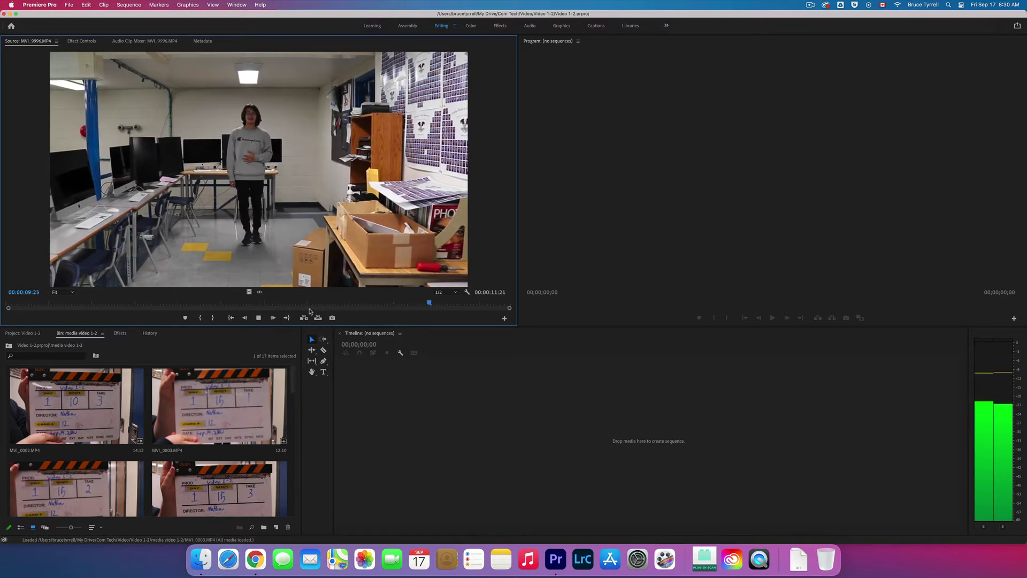
{"action": "key", "text": "space"}
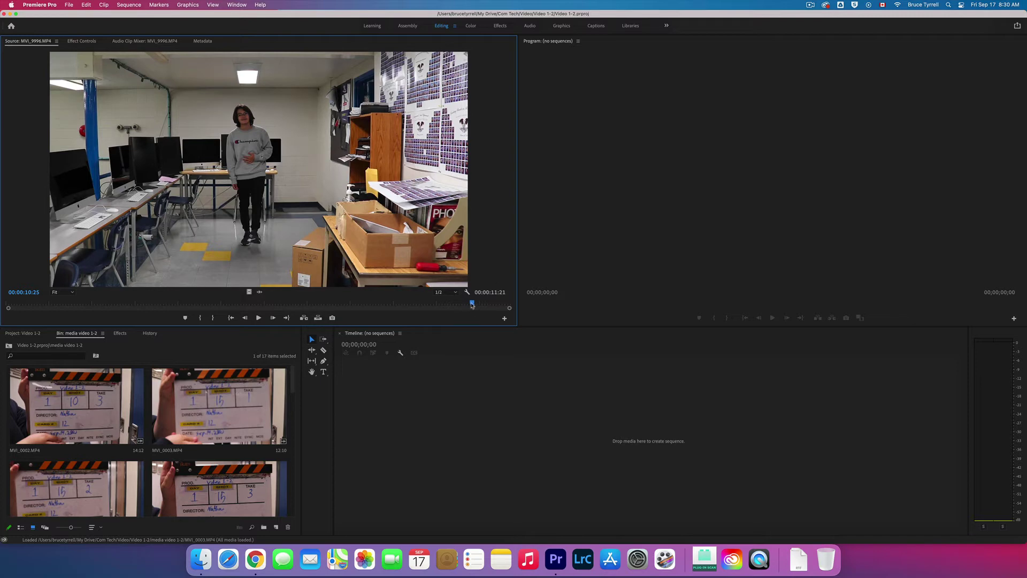
{"action": "left_click_drag", "start_coordinate": [472, 303], "coordinate": [379, 304]}
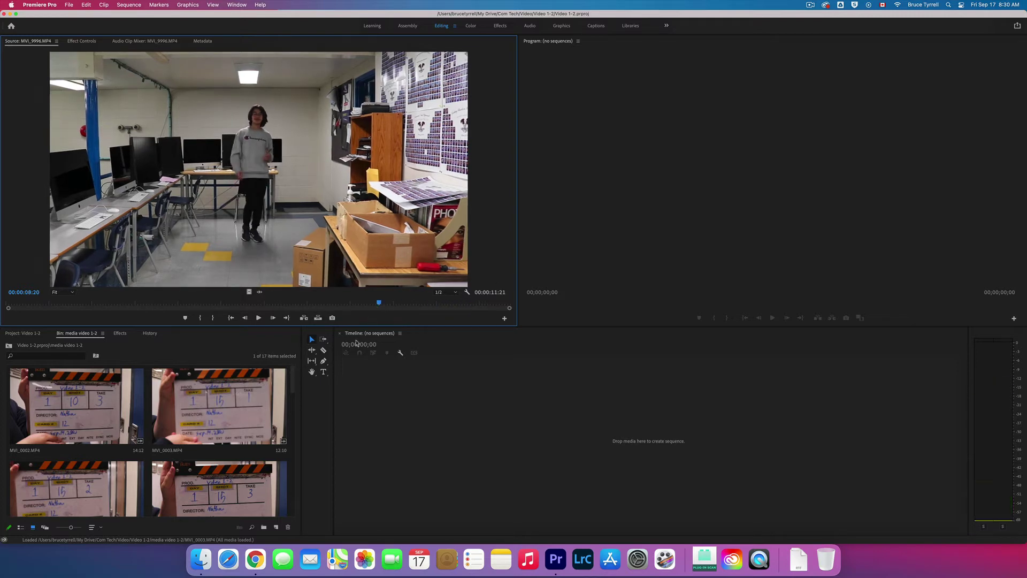
Open MVI_9994.MP4, shot 5 take 1, from the maximized media bin and play its action
{"action": "left_click", "coordinate": [56, 406]}
{"action": "key", "text": "grave"}
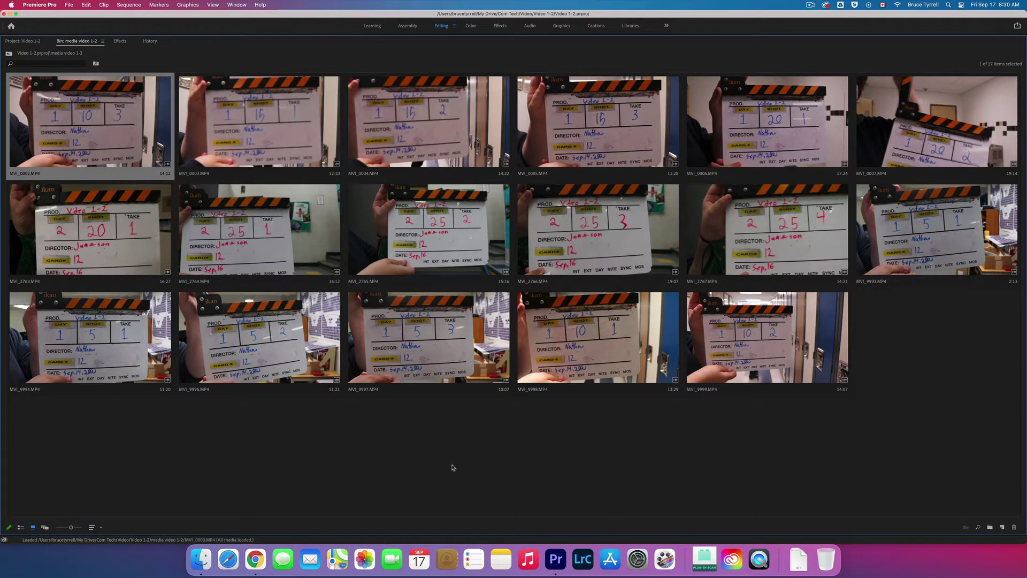
{"action": "double_click", "coordinate": [114, 343]}
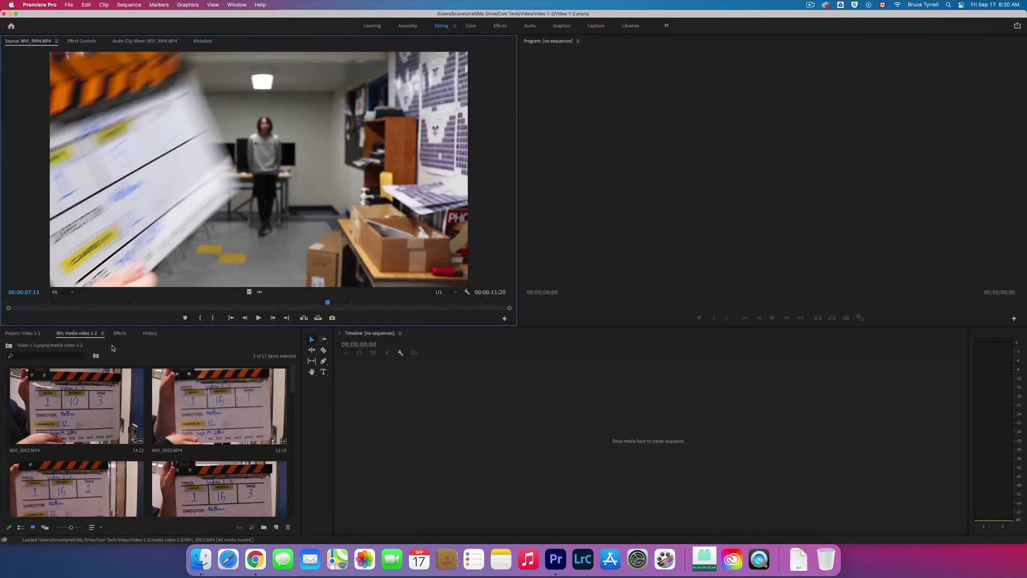
{"action": "key", "text": "space"}
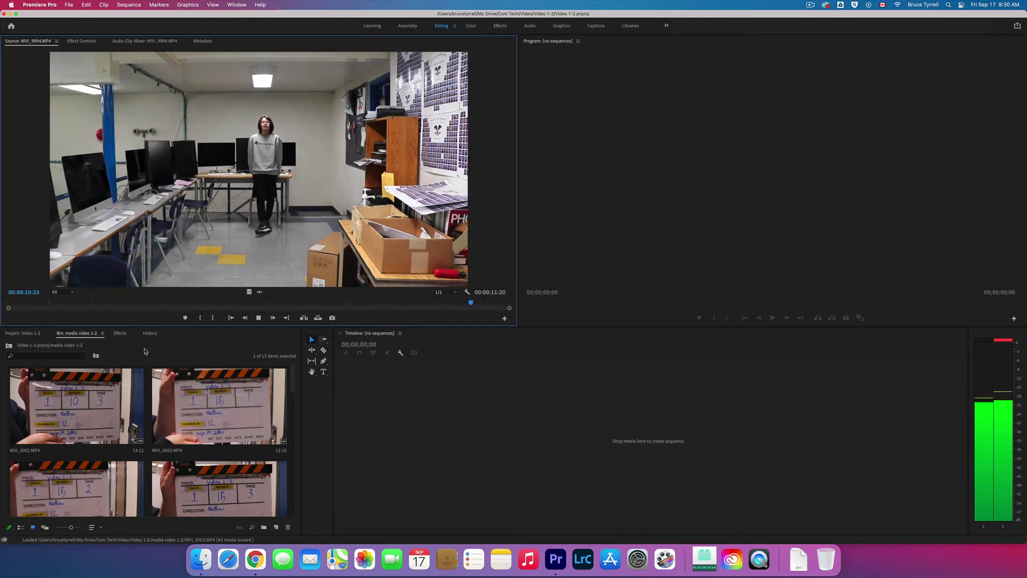
{"action": "key", "text": "space"}
Open the short clip MVI_9993.MP4 from the maximized media bin and play it to its end
{"action": "left_click", "coordinate": [66, 426]}
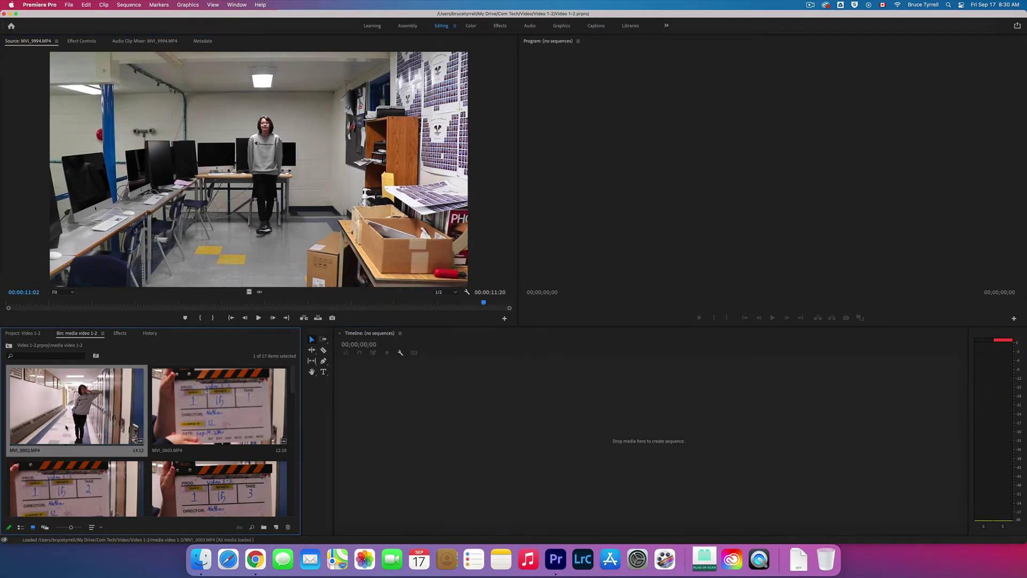
{"action": "key", "text": "grave"}
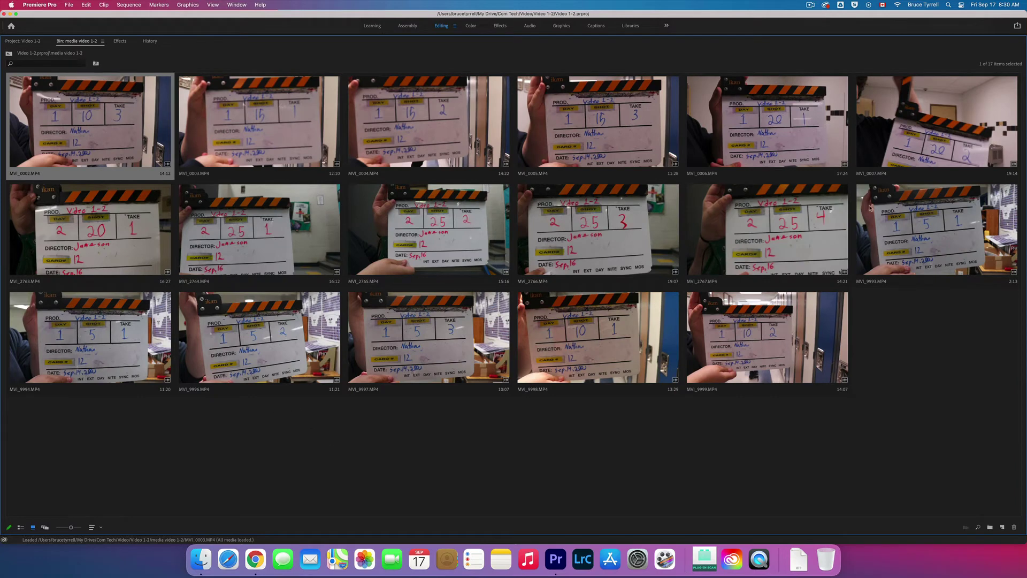
{"action": "double_click", "coordinate": [870, 209]}
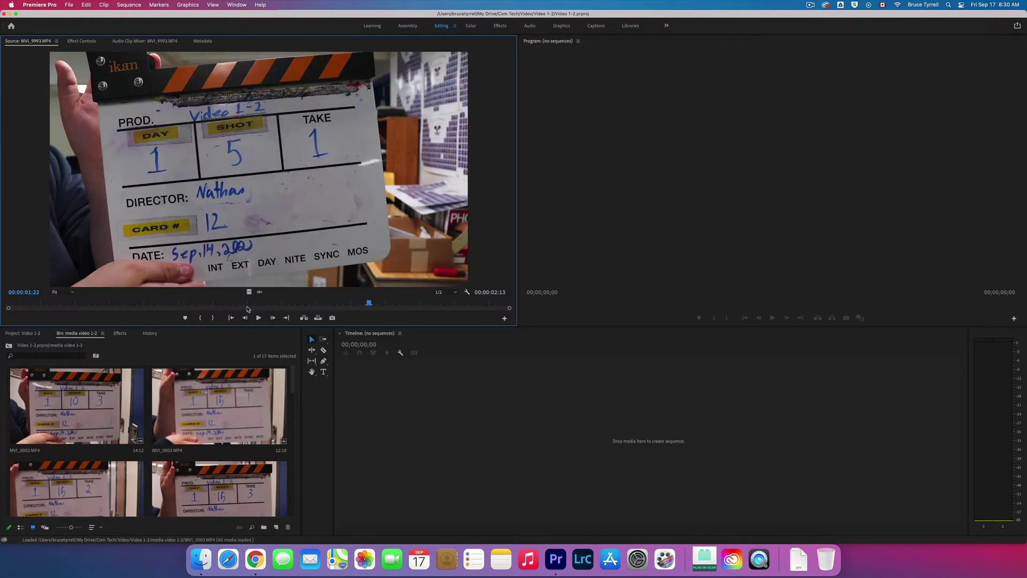
{"action": "key", "text": "space"}
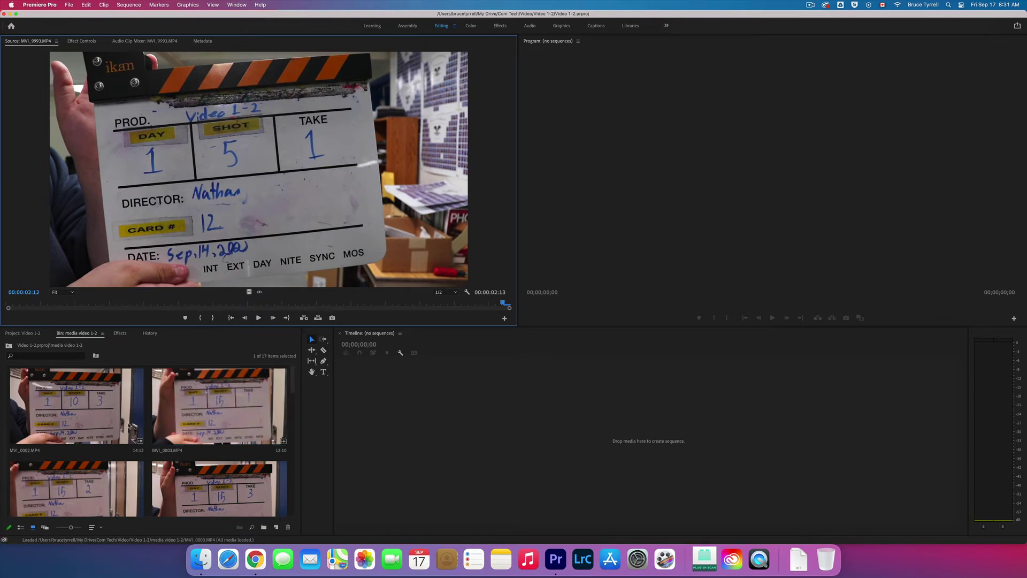
Reopen MVI_9997.MP4, review where the action starts after the slate, and mark the In point at 00:00:06:26
{"action": "left_click", "coordinate": [210, 421]}
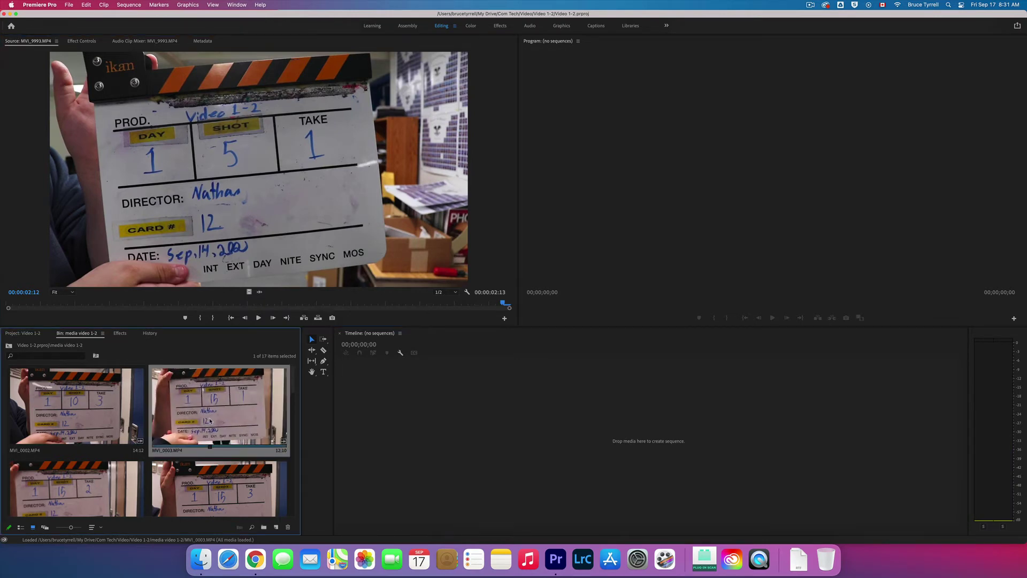
{"action": "key", "text": "grave"}
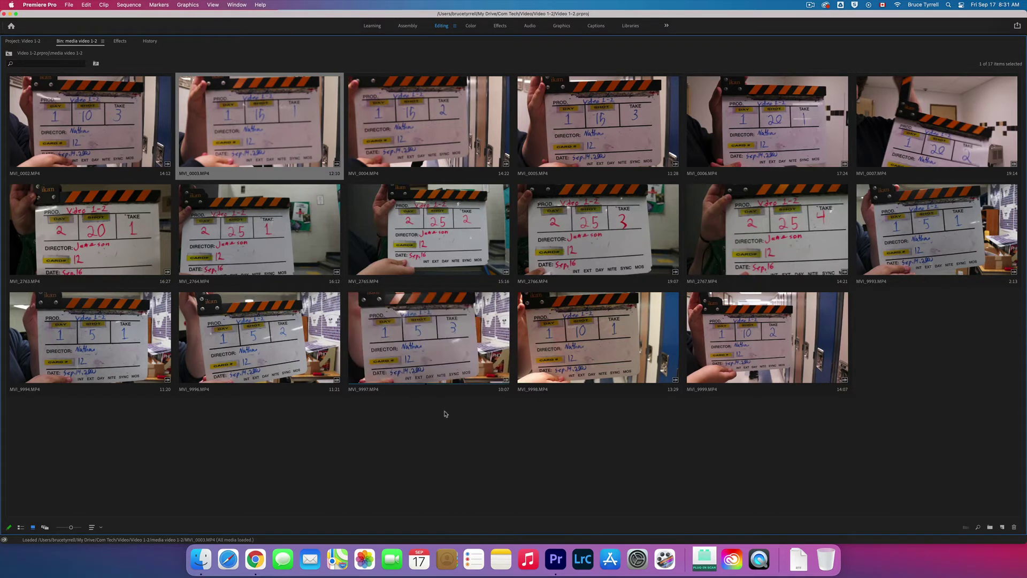
{"action": "double_click", "coordinate": [430, 390]}
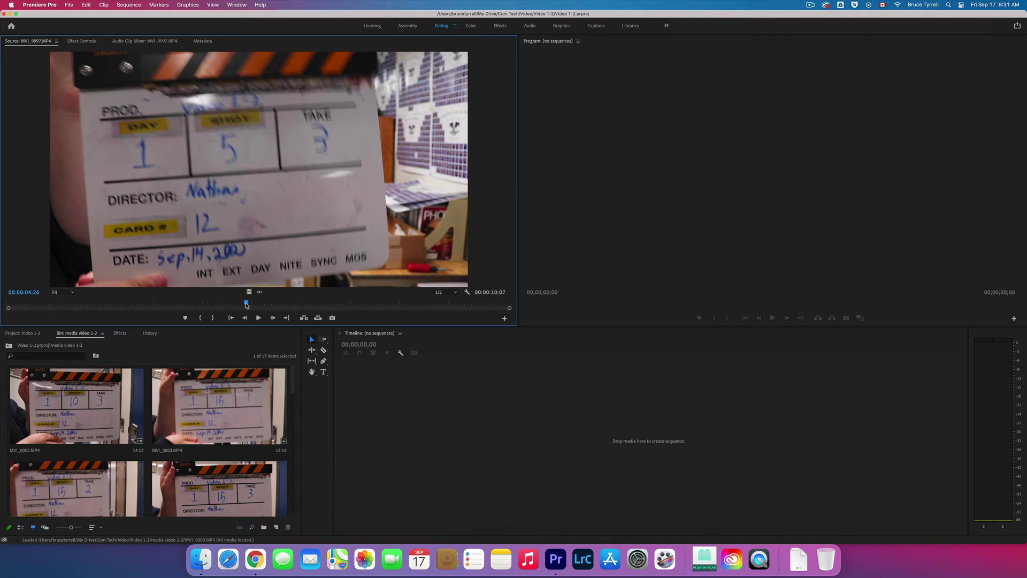
{"action": "left_click_drag", "start_coordinate": [246, 304], "coordinate": [248, 304]}
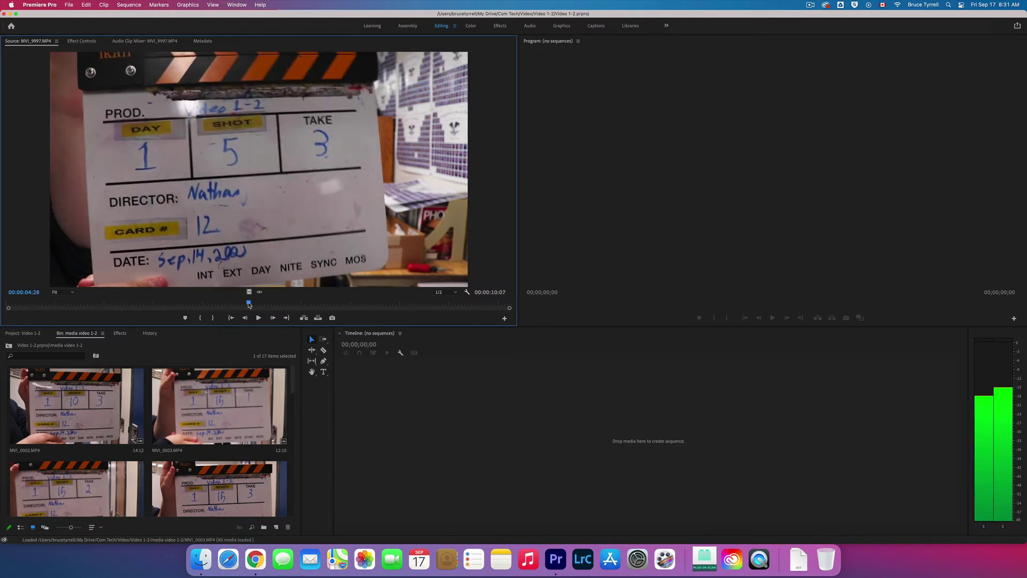
{"action": "key", "text": "space"}
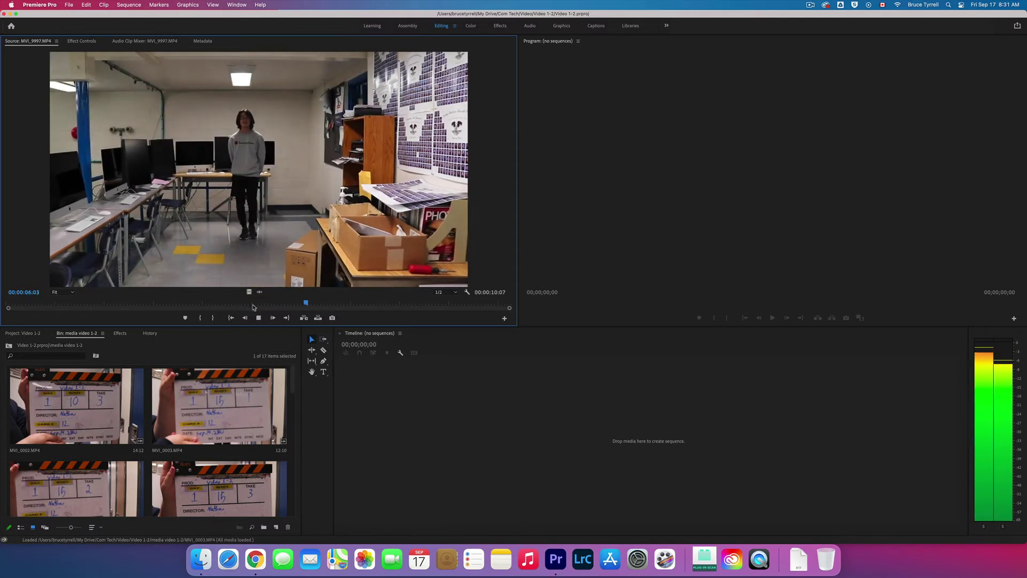
{"action": "key", "text": "space"}
{"action": "key", "text": "space"}
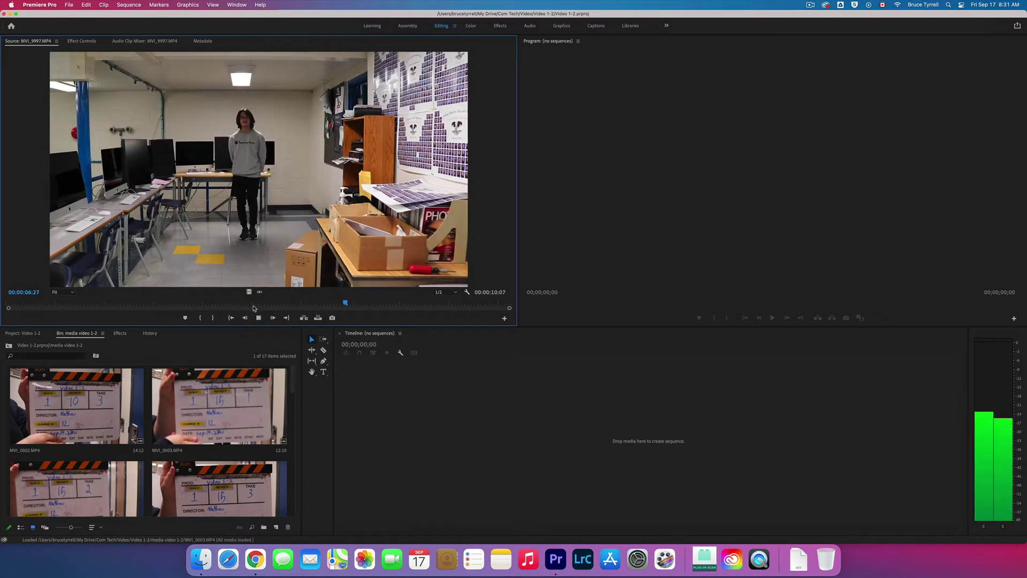
{"action": "key", "text": "space"}
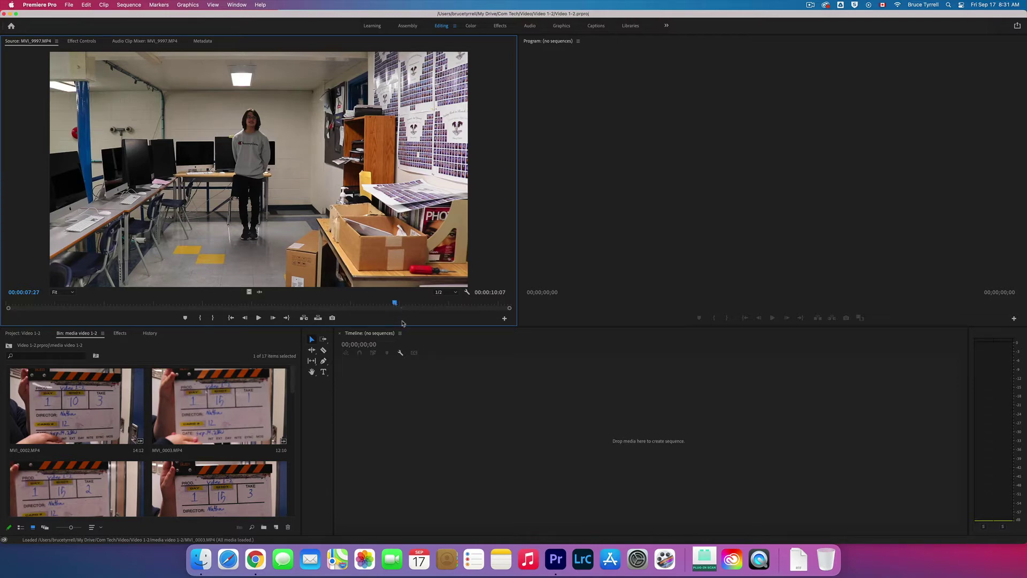
{"action": "left_click_drag", "start_coordinate": [395, 304], "coordinate": [344, 305]}
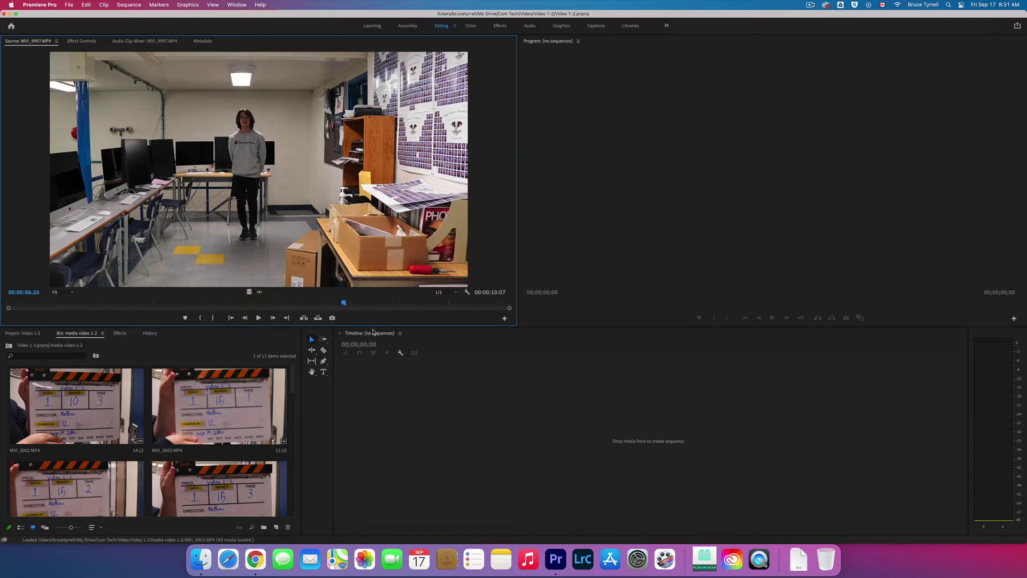
{"action": "key", "text": "i"}
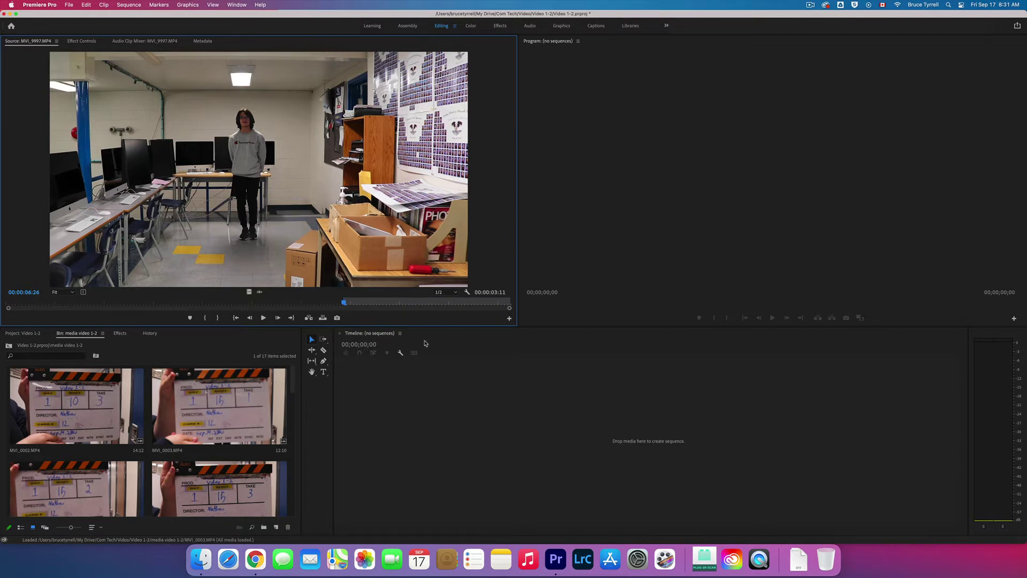
Play MVI_9997.MP4 on from the In point and mark the Out point at 00:00:09:13
{"action": "key", "text": "space"}
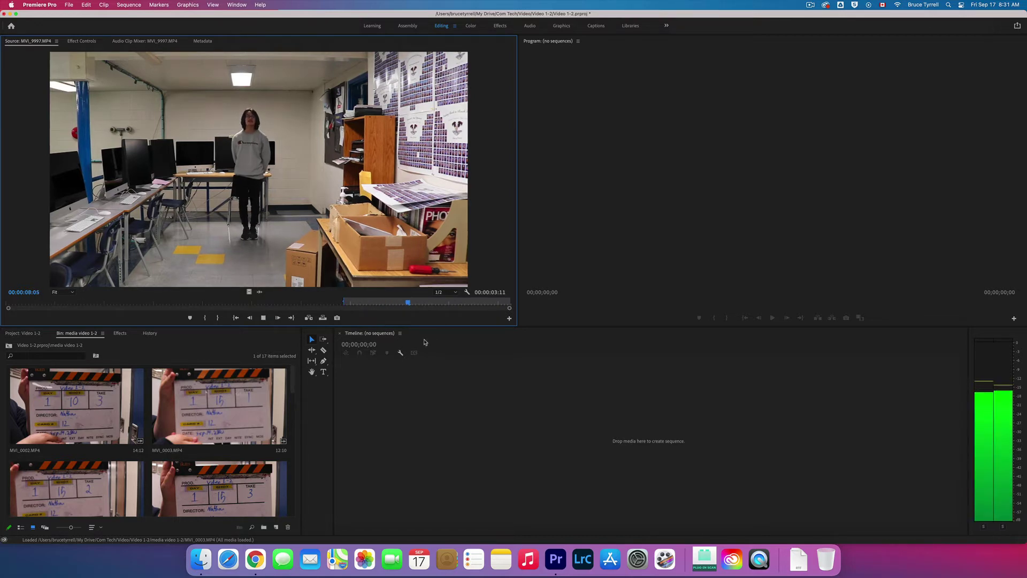
{"action": "key", "text": "space"}
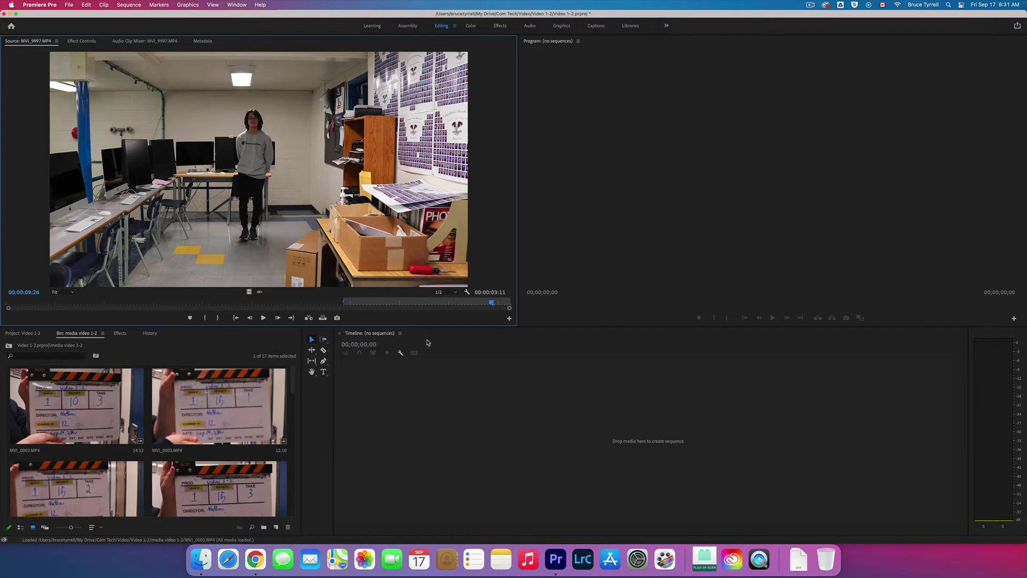
{"action": "key", "text": "j"}
{"action": "key", "text": "k"}
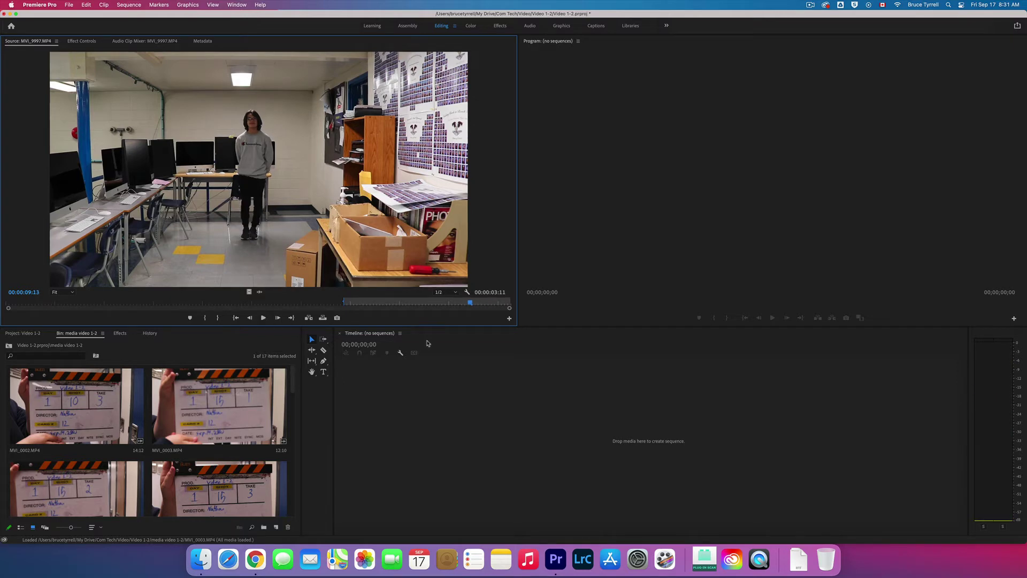
{"action": "key", "text": "o"}
Create a new sequence from the trimmed clip MVI_9997.MP4 in the media bin
{"action": "left_click_drag", "start_coordinate": [298, 380], "coordinate": [283, 431]}
{"action": "scroll", "coordinate": [280, 445], "scroll_direction": "down", "scroll_amount": 10}
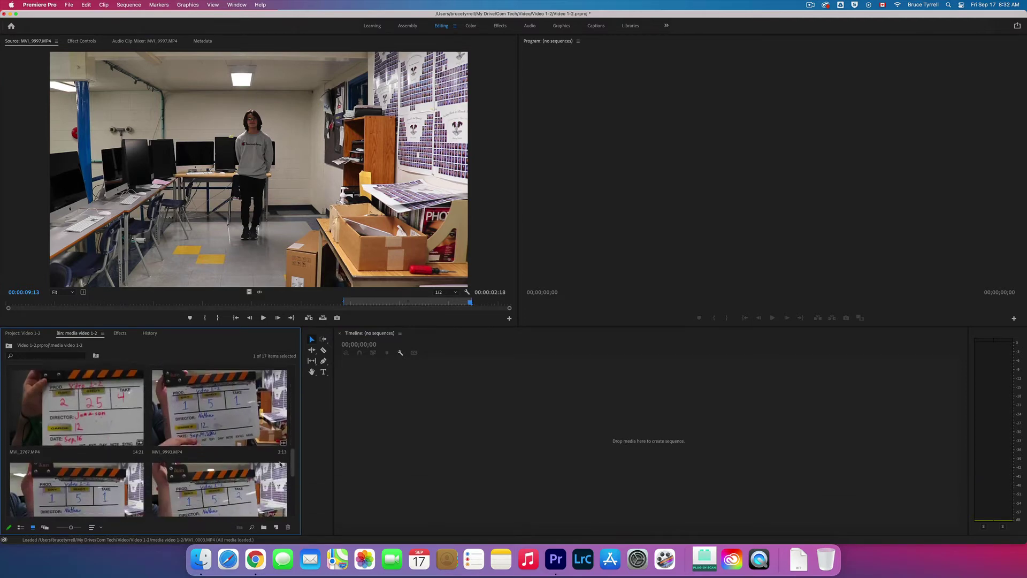
{"action": "scroll", "coordinate": [282, 508], "scroll_direction": "up", "scroll_amount": 3}
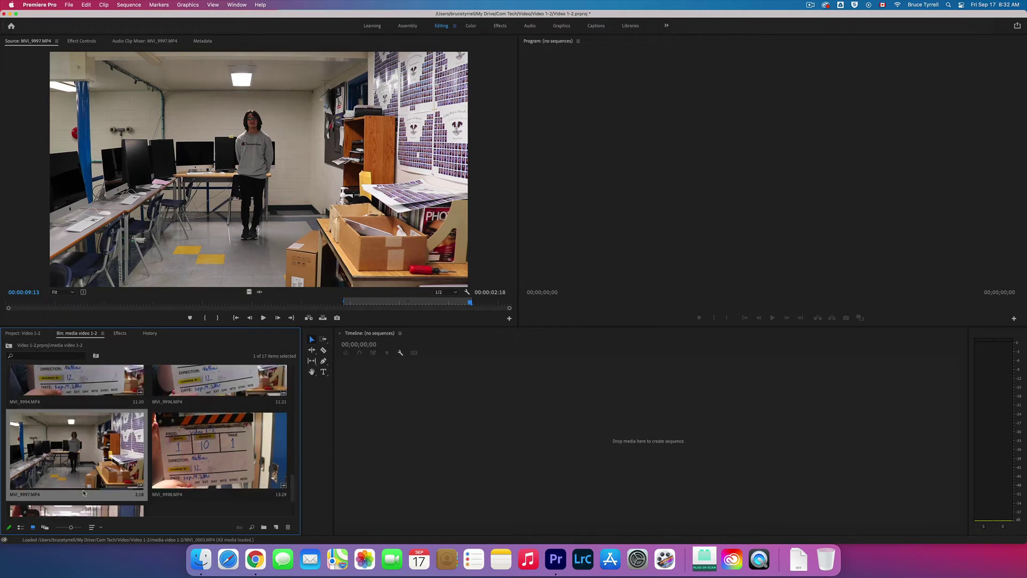
{"action": "right_click", "coordinate": [79, 498]}
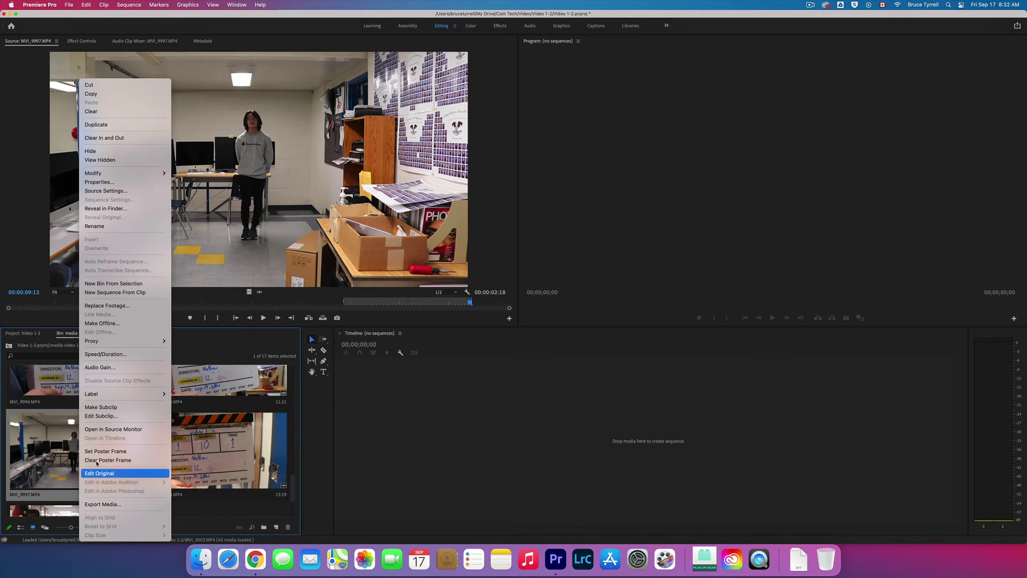
{"action": "left_click", "coordinate": [119, 293]}
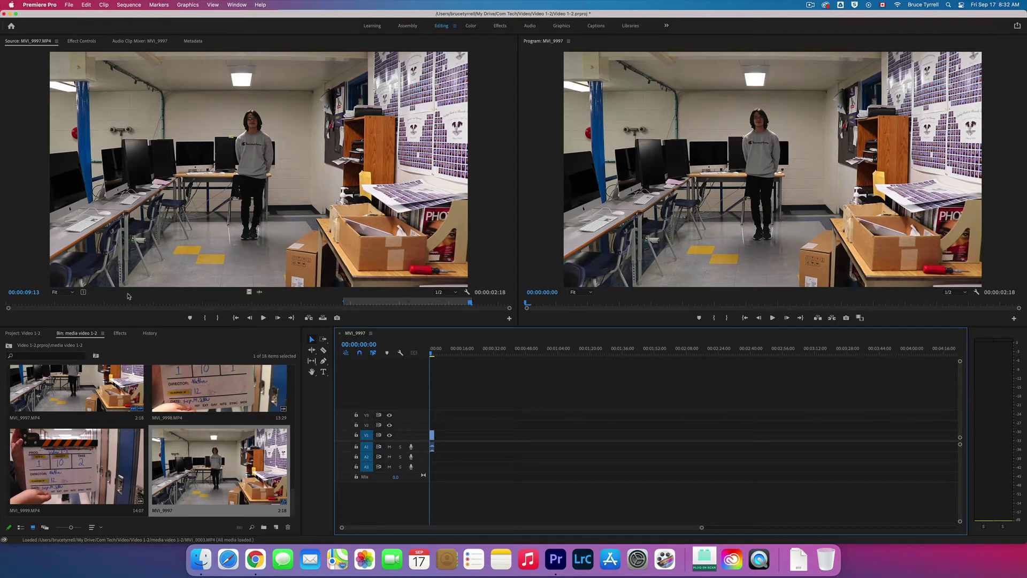
Reveal the new sequence in the media bin and review its sequence settings, leaving them without changes
{"action": "left_click", "coordinate": [370, 333]}
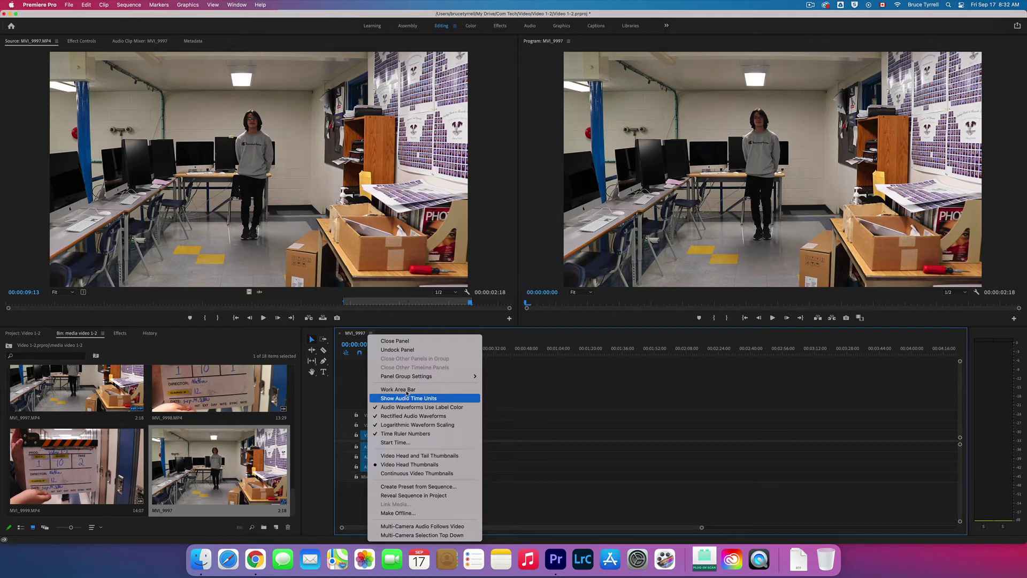
{"action": "left_click", "coordinate": [355, 335]}
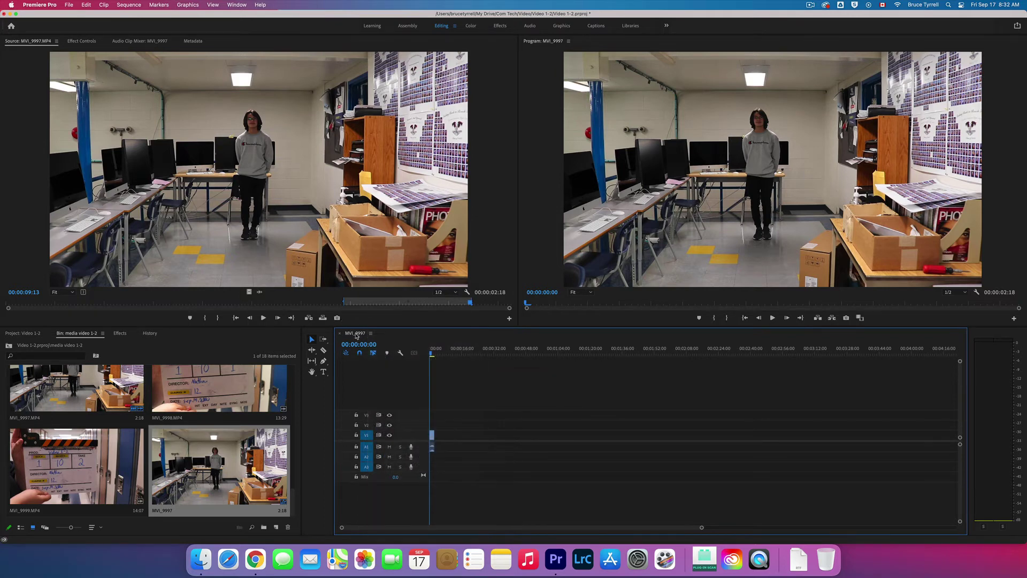
{"action": "right_click", "coordinate": [356, 335]}
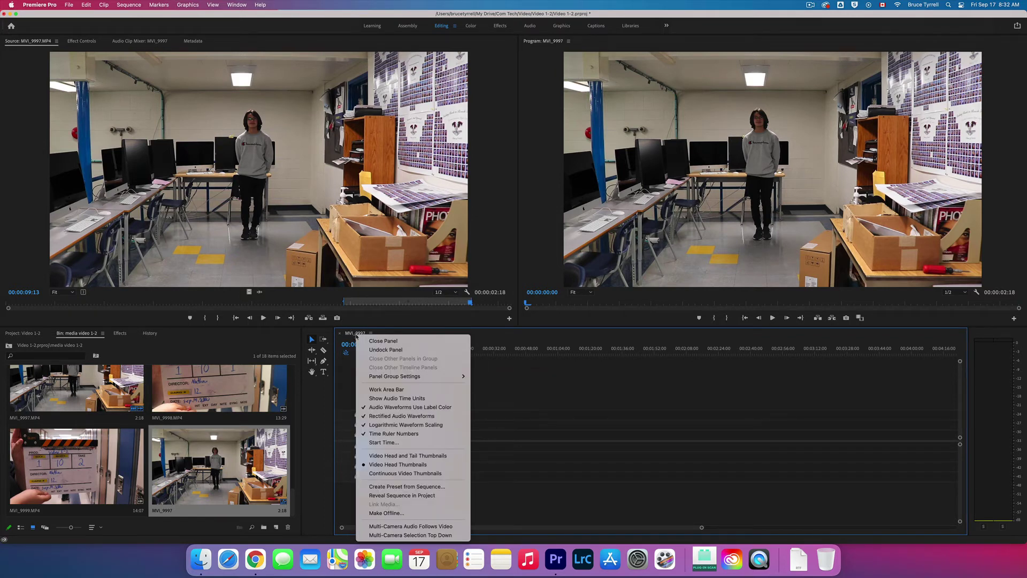
{"action": "left_click", "coordinate": [408, 496]}
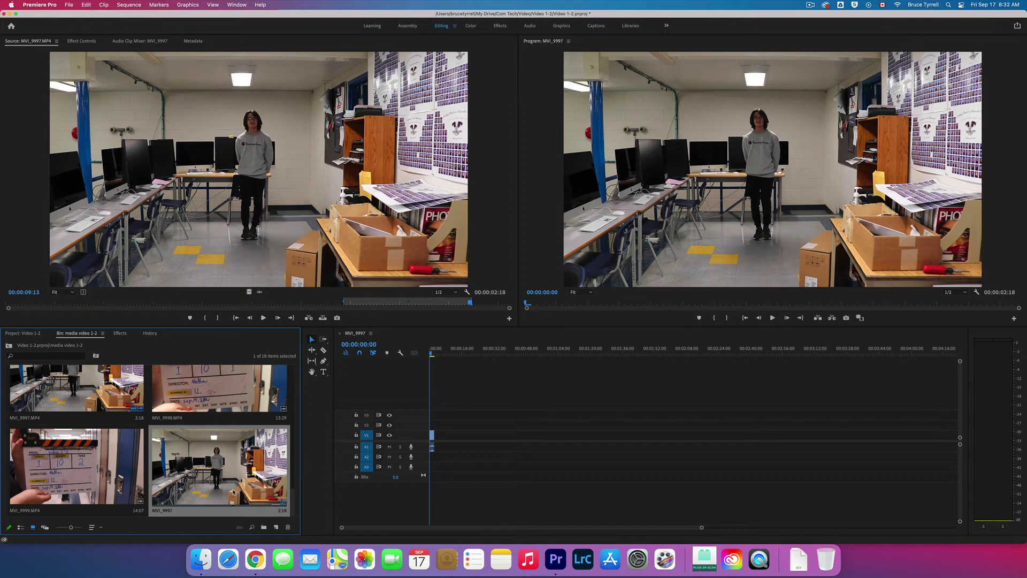
{"action": "right_click", "coordinate": [238, 512]}
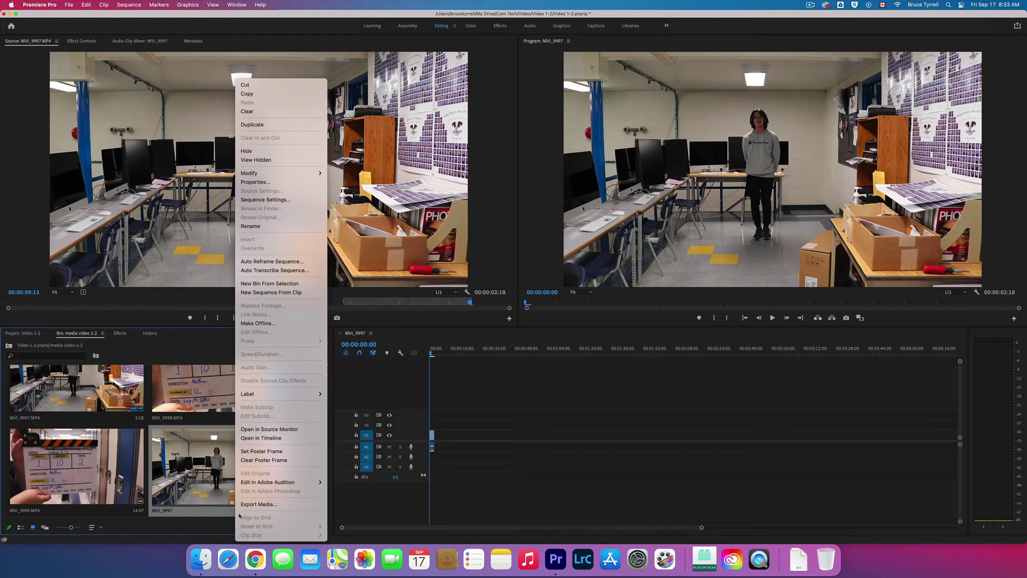
{"action": "left_click", "coordinate": [265, 199]}
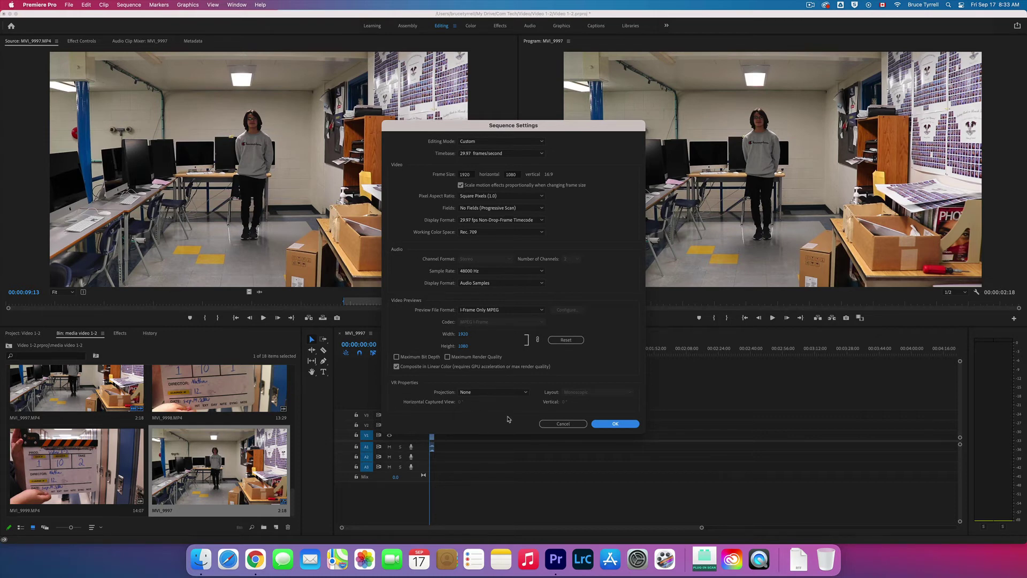
{"action": "left_click", "coordinate": [561, 424]}
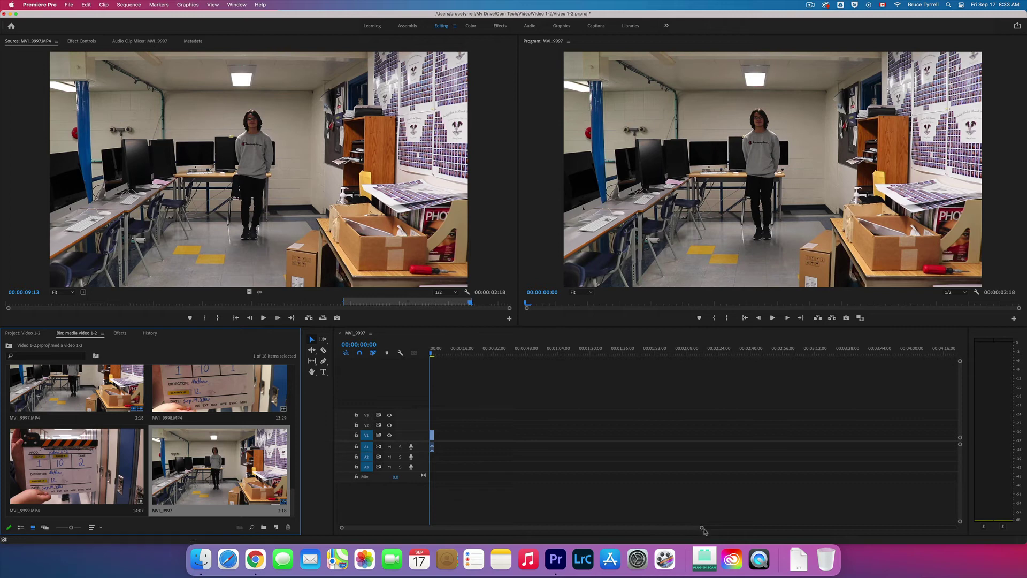
Enlarge the clip's display on the timeline, reveal the sequence in the media bin and rename it Video 1-2
{"action": "mouse_move", "coordinate": [703, 528]}
{"action": "left_mouse_down"}
{"action": "mouse_move", "coordinate": [559, 539]}
{"action": "mouse_move", "coordinate": [573, 544]}
{"action": "left_mouse_up"}
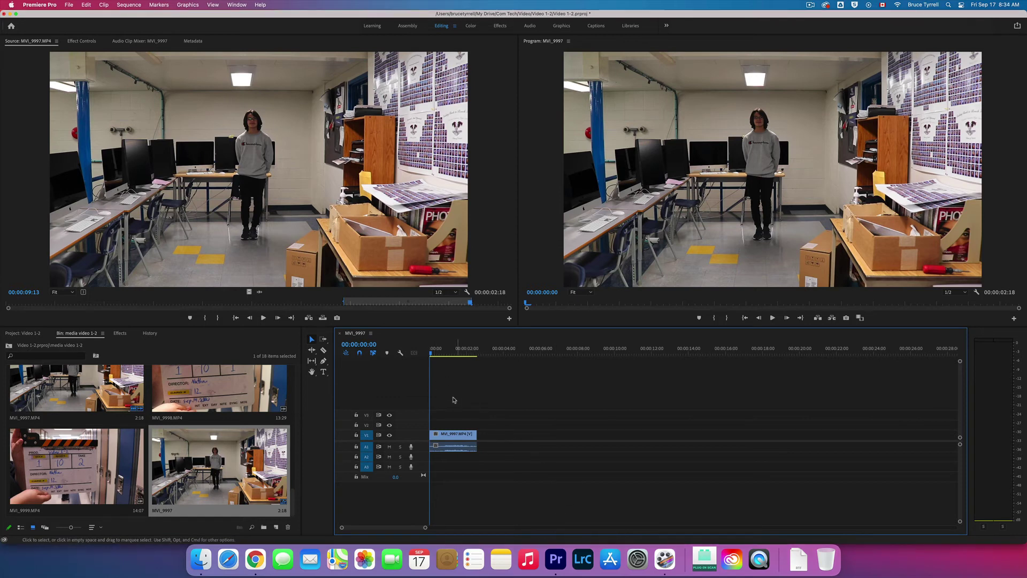
{"action": "right_click", "coordinate": [355, 335]}
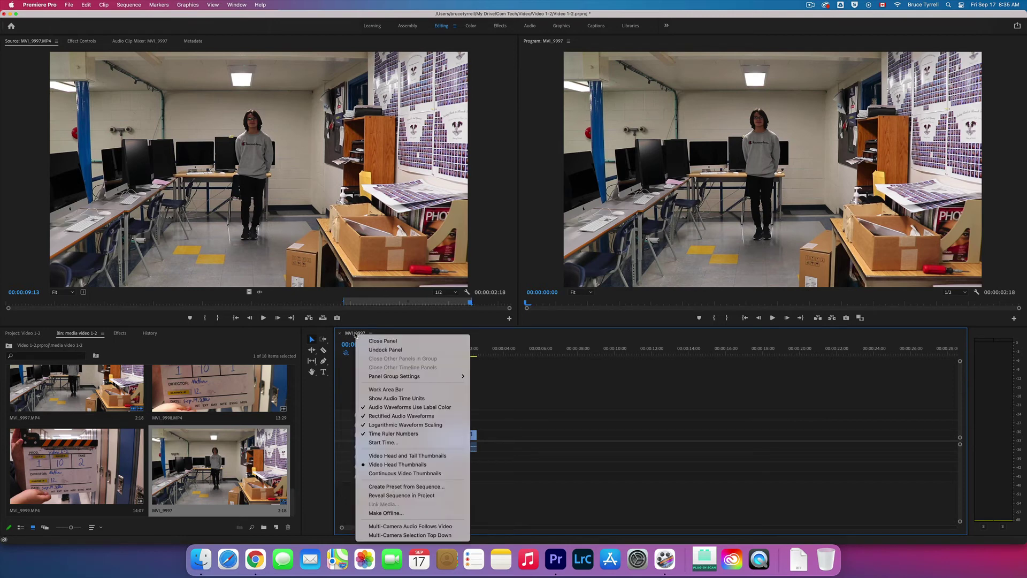
{"action": "left_click", "coordinate": [403, 497]}
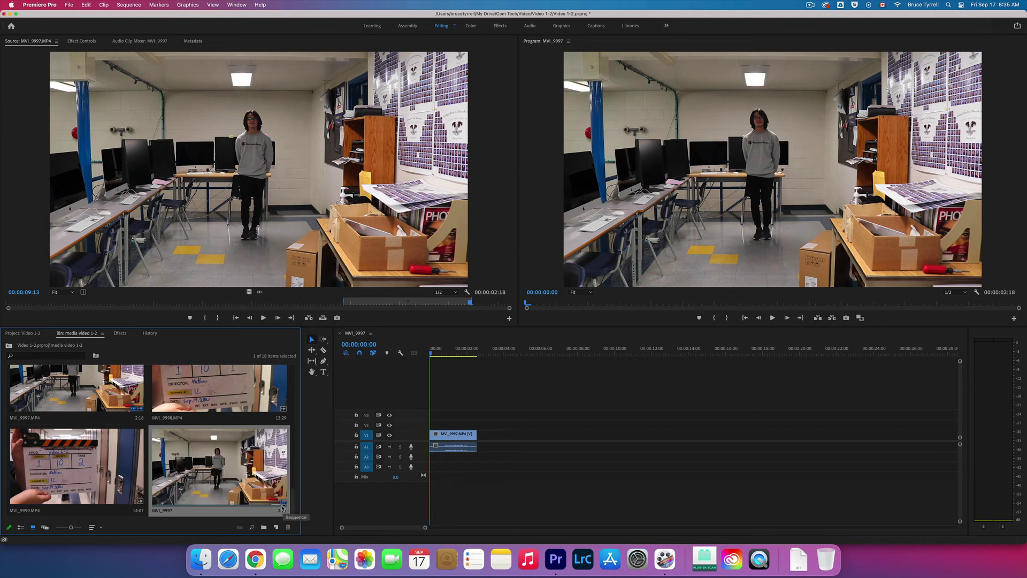
{"action": "left_click", "coordinate": [164, 511]}
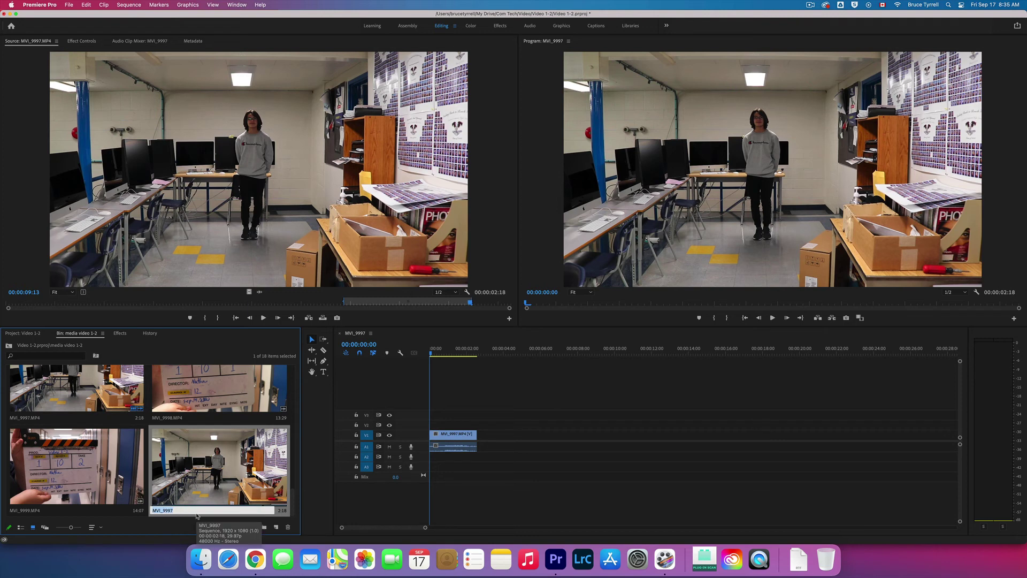
{"action": "type", "text": "Video 1-2"}
{"action": "key", "text": "Tab"}
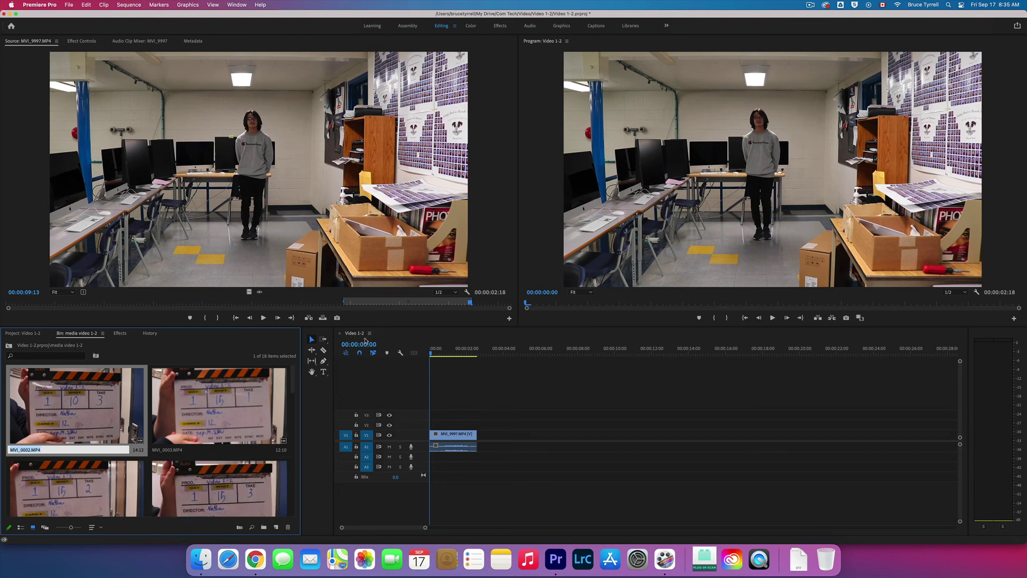
Find the Video 1-2 sequence in the maximized media bin and open it in the timeline
{"action": "left_click", "coordinate": [221, 487]}
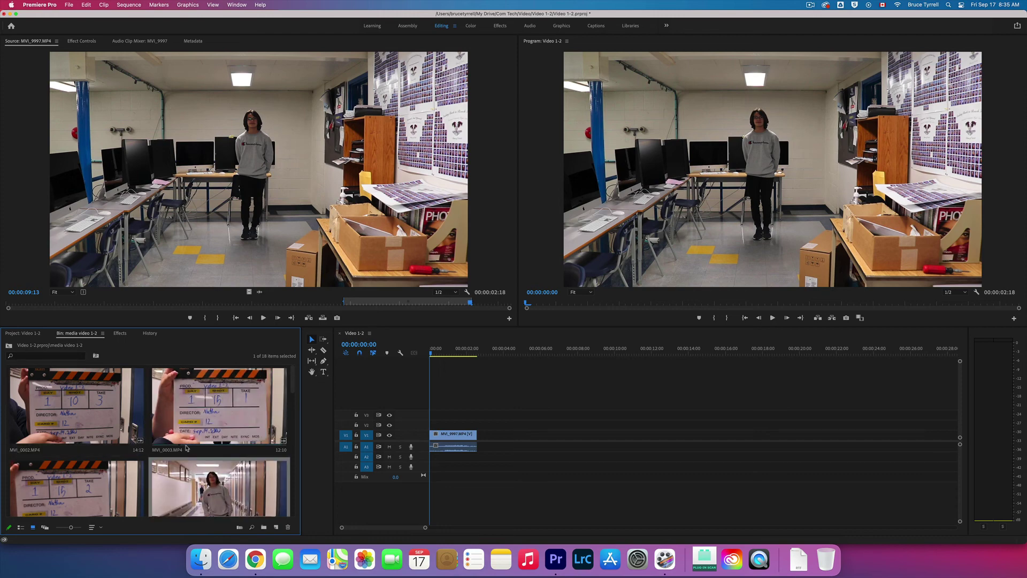
{"action": "key", "text": "grave"}
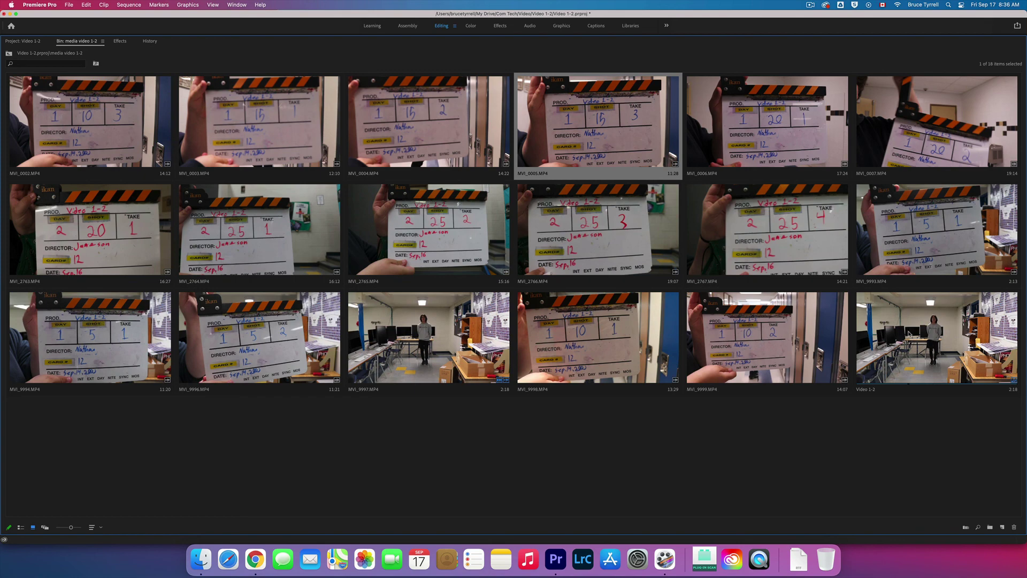
{"action": "double_click", "coordinate": [910, 334]}
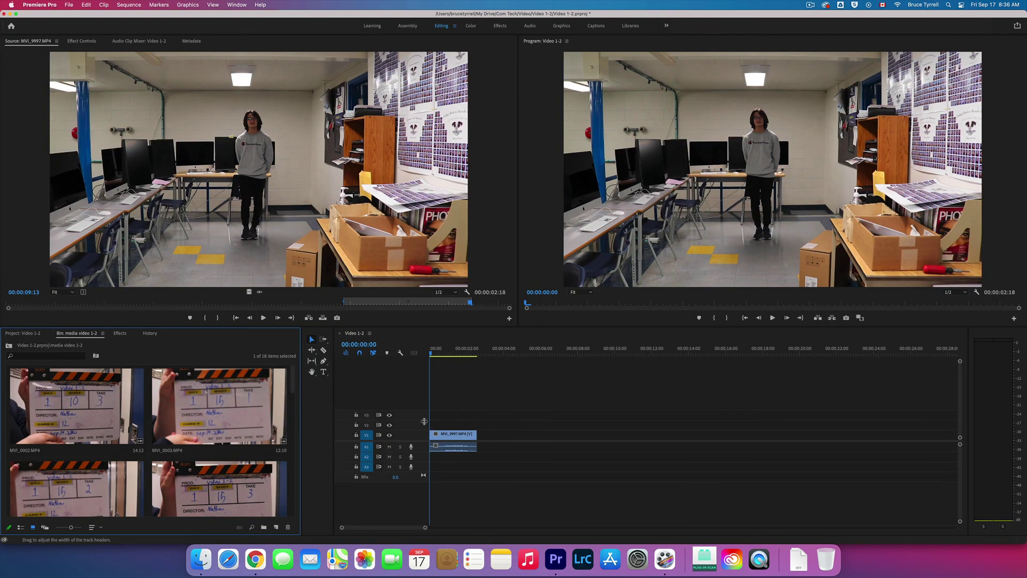